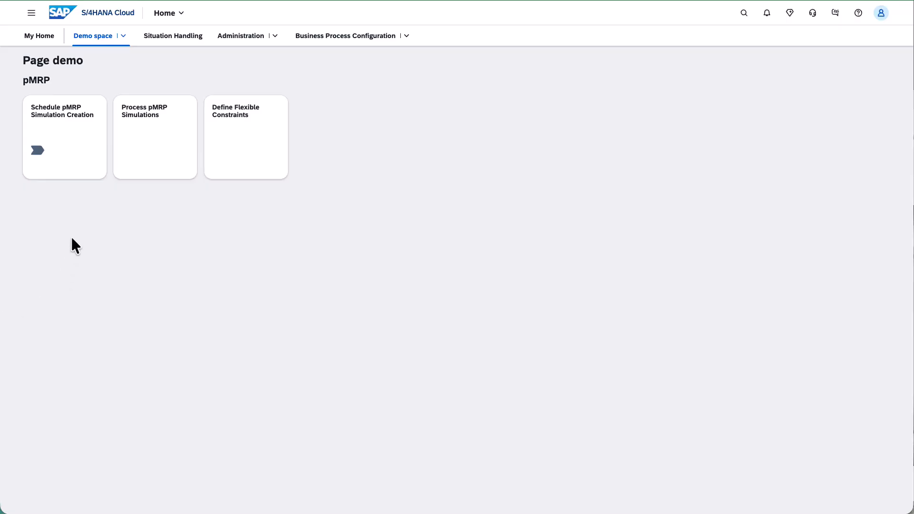
Step: Start a new job in Schedule pMRP Simulation Creation using the template Creation of pMRP Data via Top-Level Materials
click(74, 144)
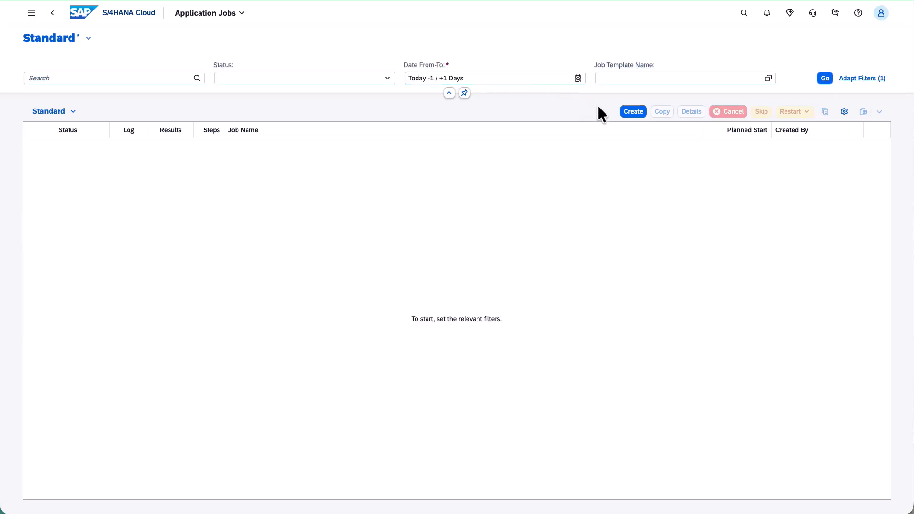
click(626, 113)
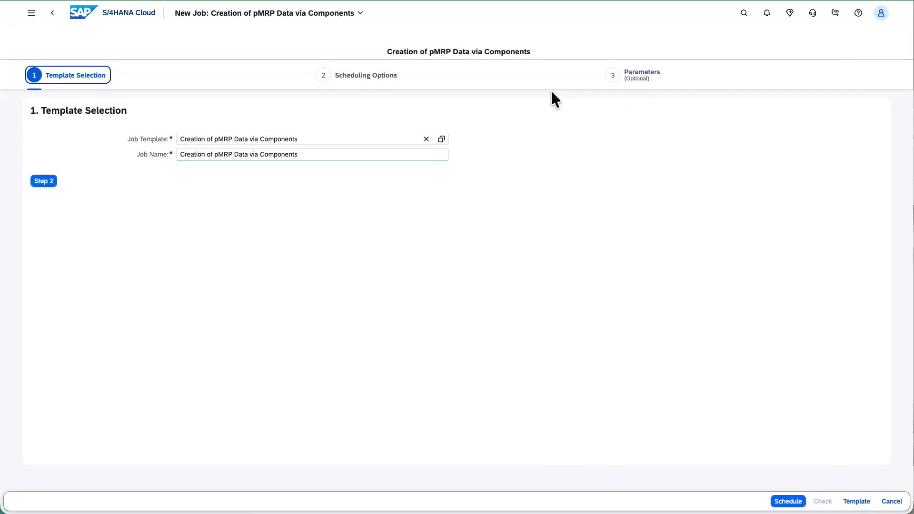
click(427, 139)
click(441, 142)
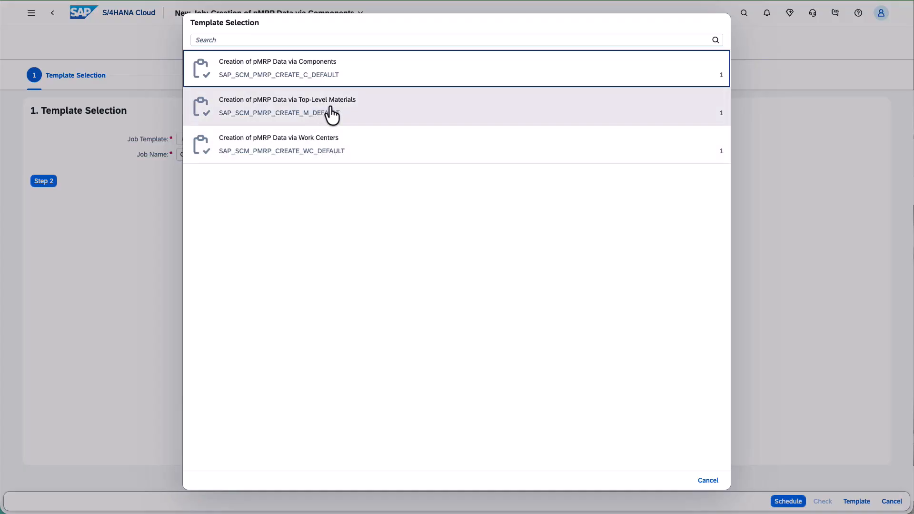
click(332, 115)
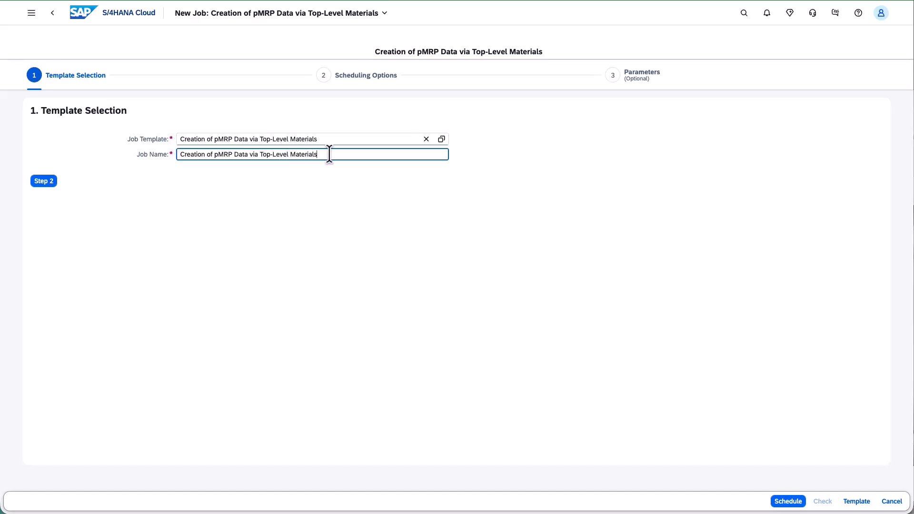
Step: Name the job pMRP_Demo01 and continue to its scheduling options
drag(330, 155, 176, 156)
text(pMRP)
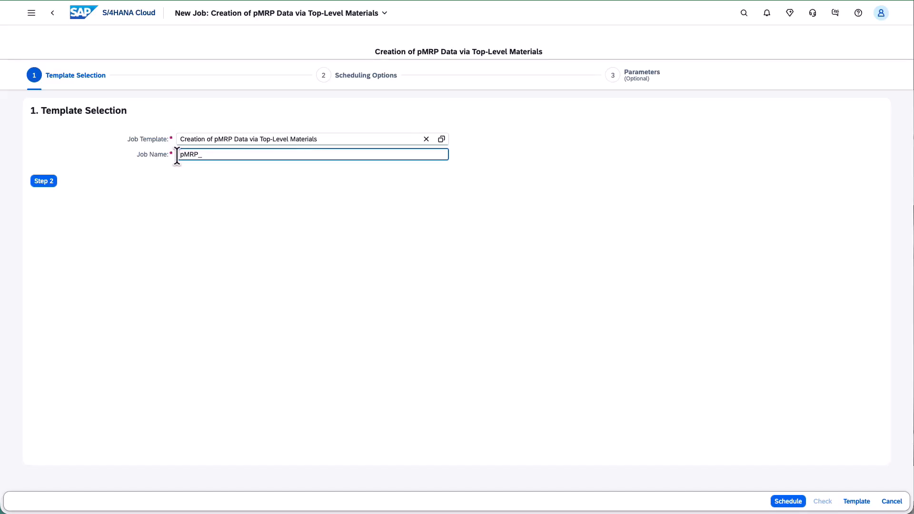
text(_Demo01)
click(46, 183)
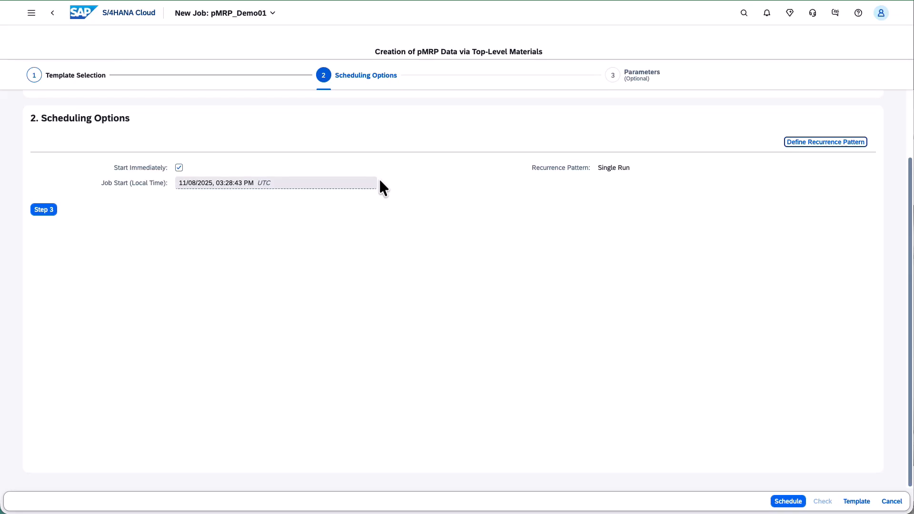
Step: Set the reference description in the job parameters to "pMRP Demo 01 Ref"
click(224, 202)
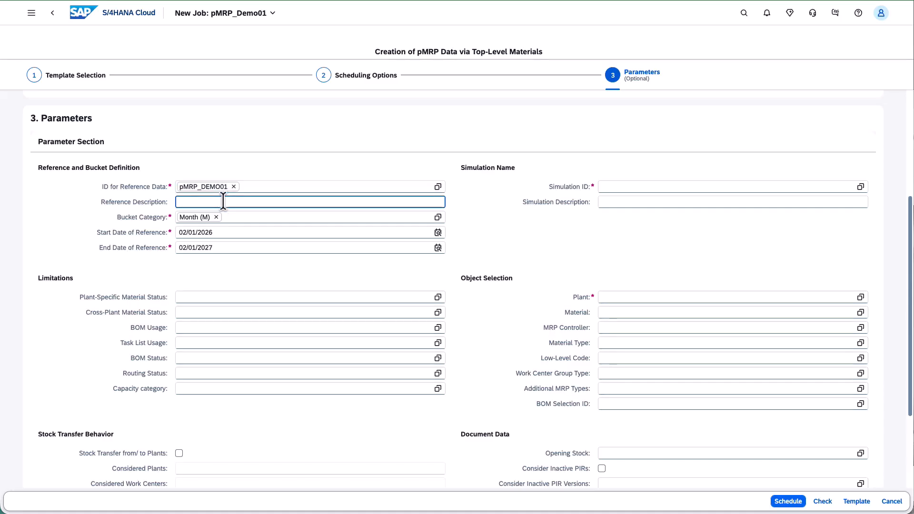
text(pMRP)
key(BackSpace)
key(BackSpace)
key(BackSpace)
key(BackSpace)
text(pMRP Demo)
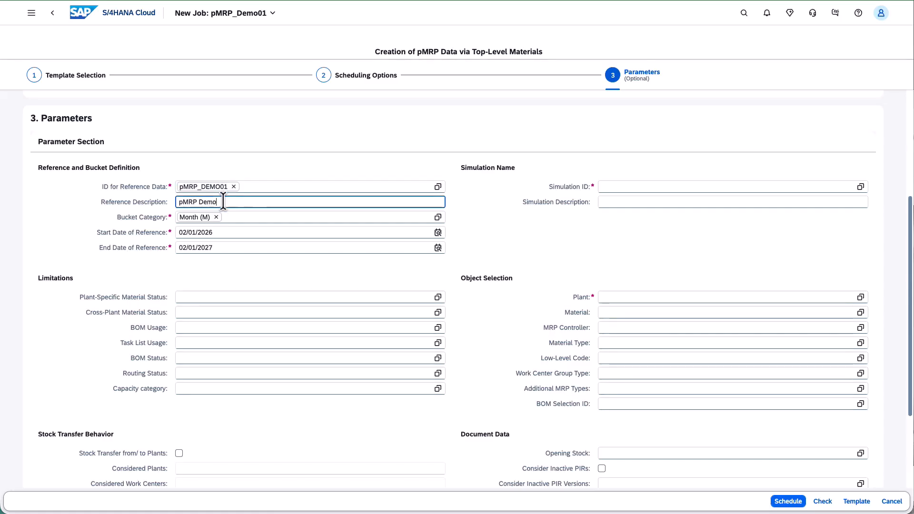
text( 01 Ref)
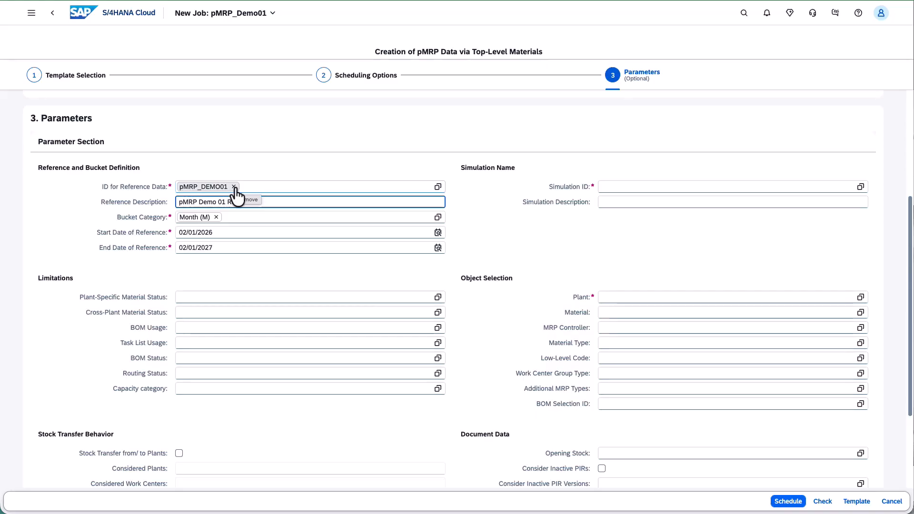
Step: Set the simulation ID to pMRP_DEMO01_SIM and the simulation description to "pMRP Demo 01 Simulation"
click(624, 187)
text(pMRP)
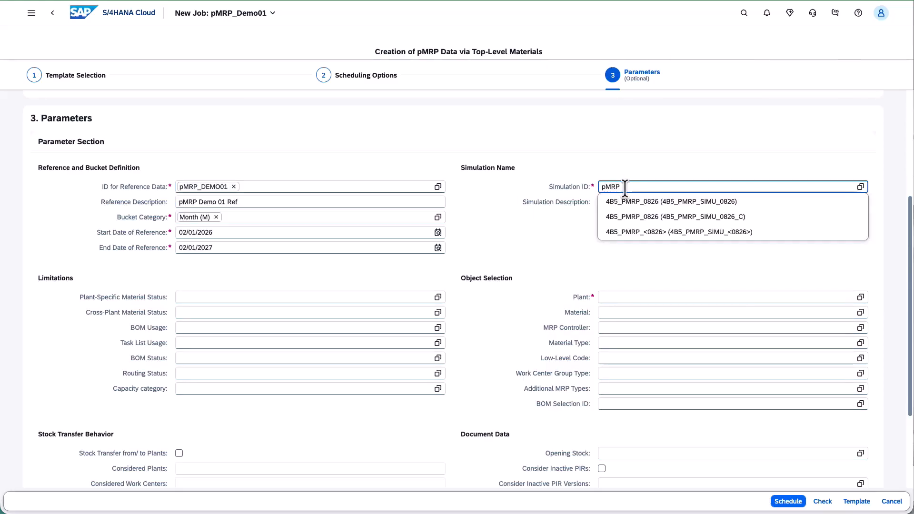
text(_DEMO01)
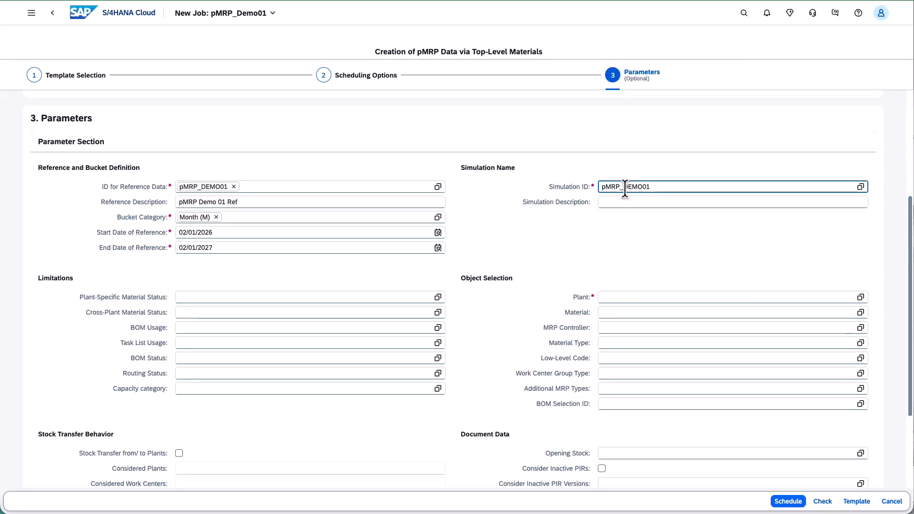
text(_SIM)
click(656, 204)
text(pMRP Dem)
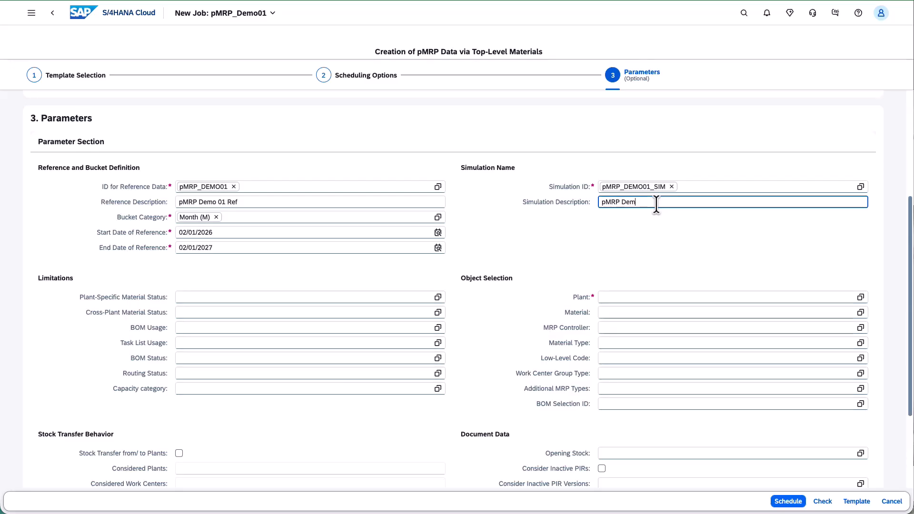
text(o 01 Simulation)
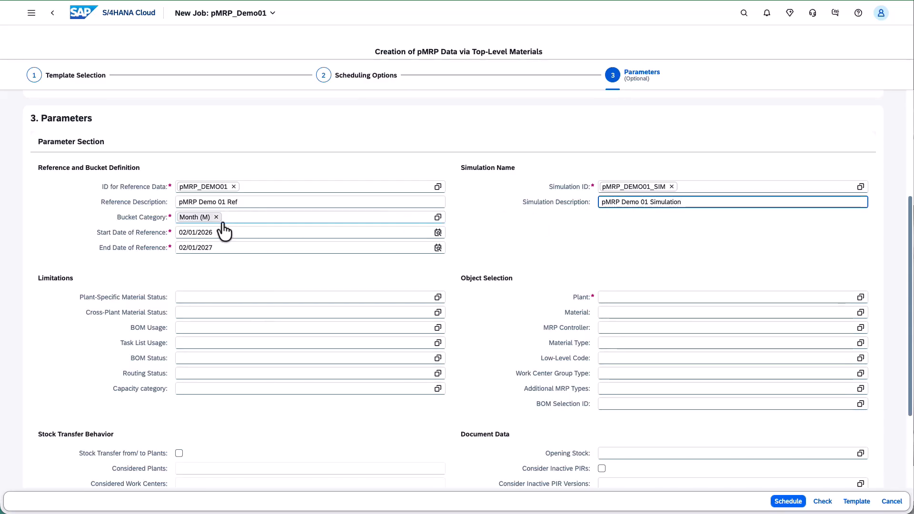
Step: Review the available bucket categories for the reference without changing the selection
click(438, 217)
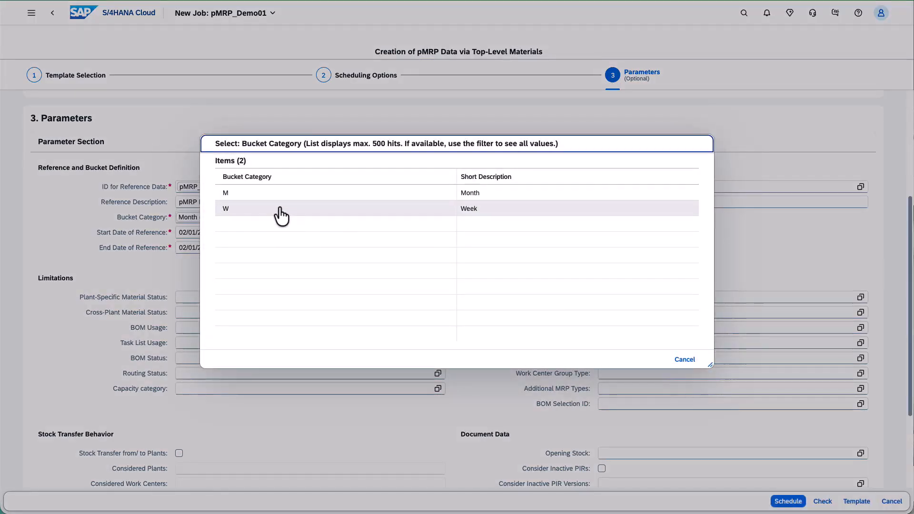
click(685, 361)
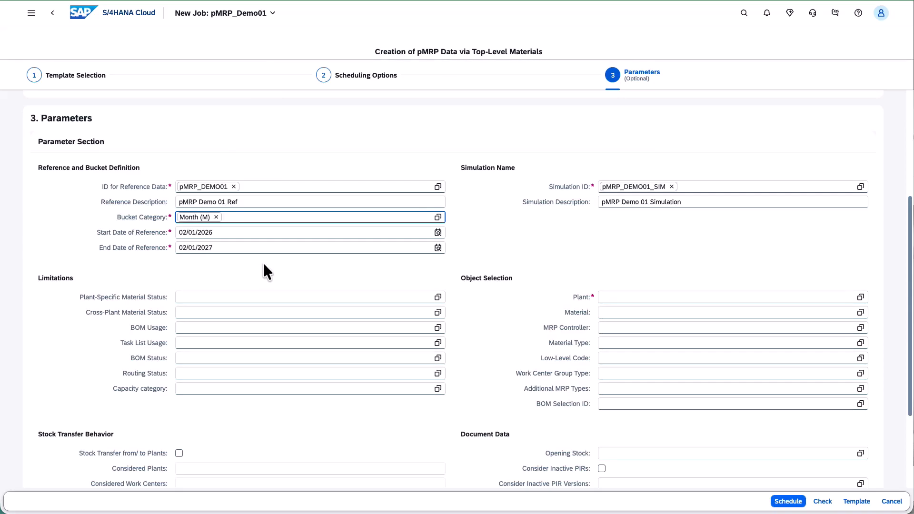
Step: Restrict the object selection to plant 1010 and material RE_FG001
scroll(264, 262, down, 1)
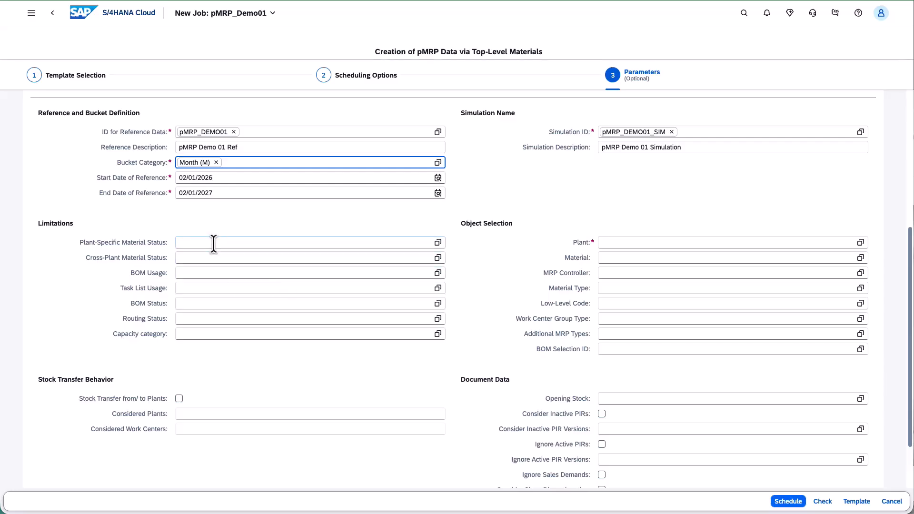
click(614, 243)
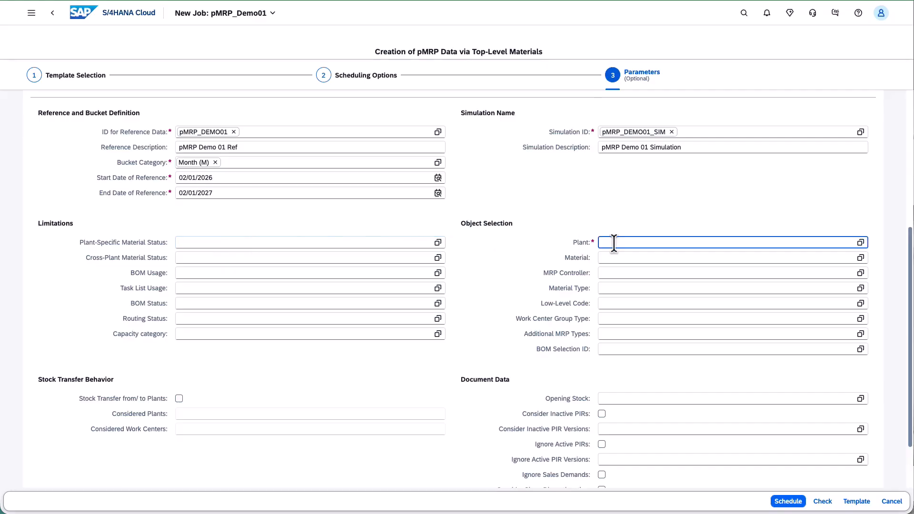
text(1010)
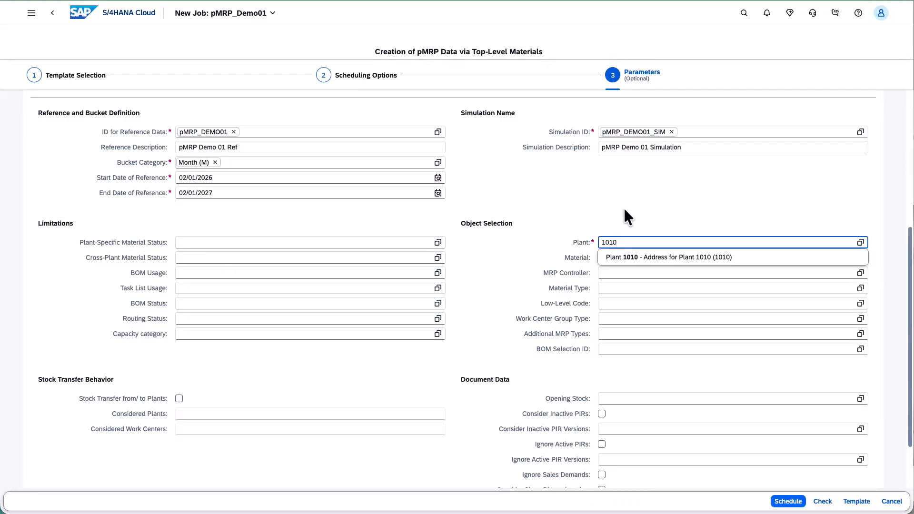
click(616, 197)
click(632, 257)
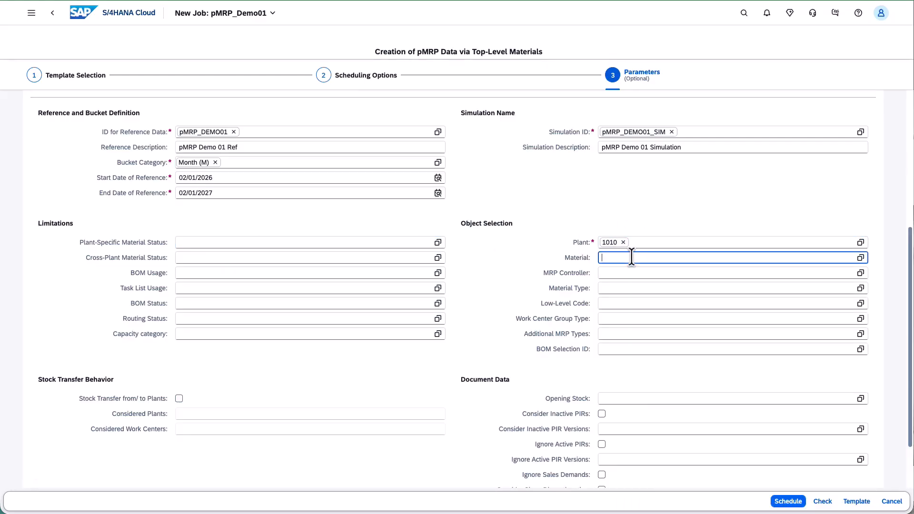
text(RE_F)
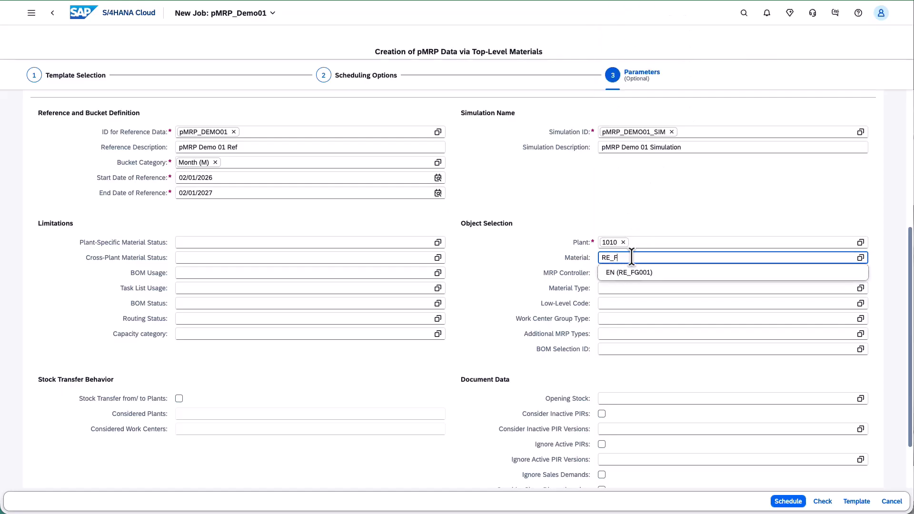
text(G00)
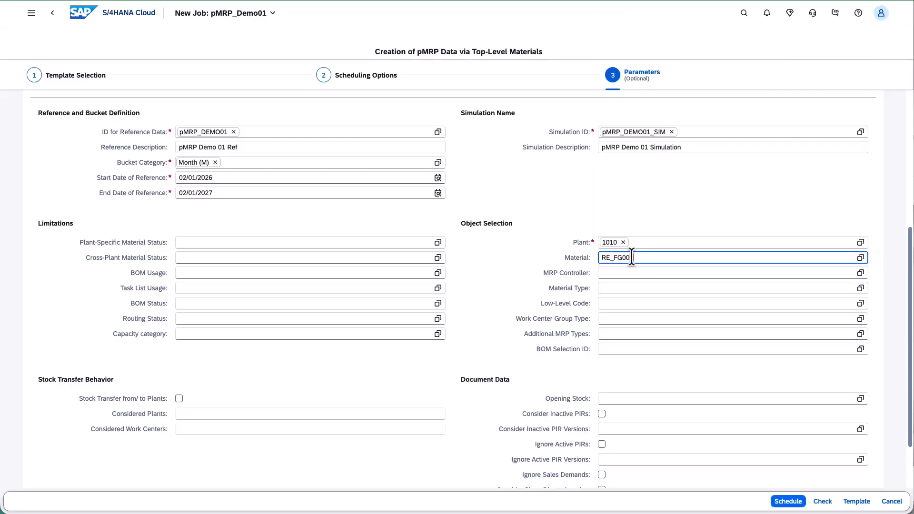
text(1)
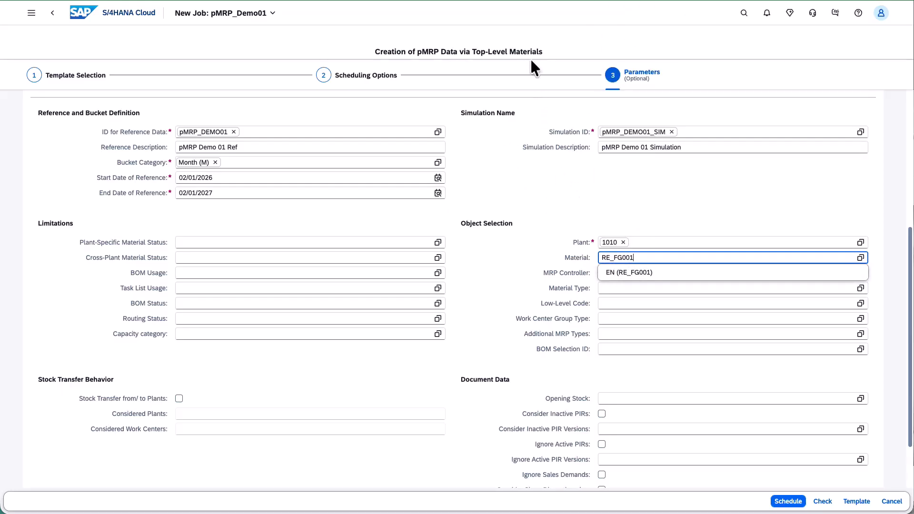
click(671, 227)
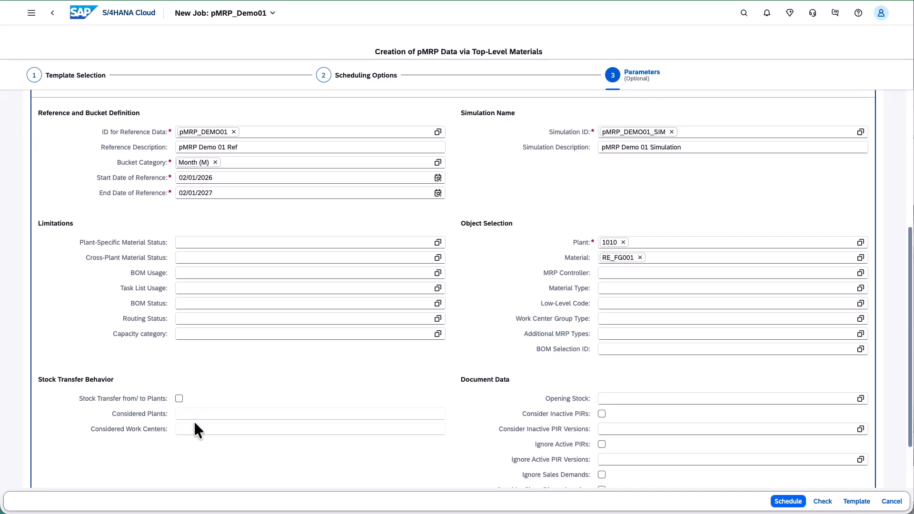
Step: Set the opening stock in the document data to "No opening stock"
scroll(558, 374, down, 3)
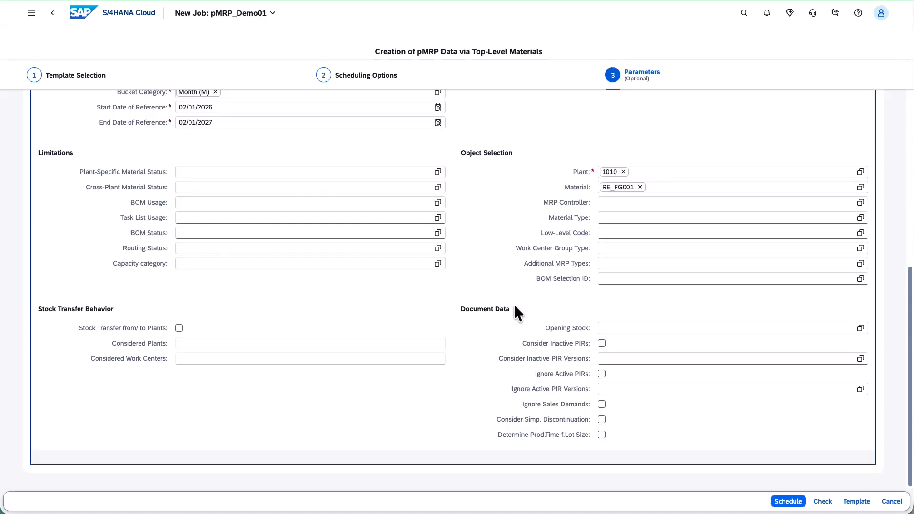
click(861, 329)
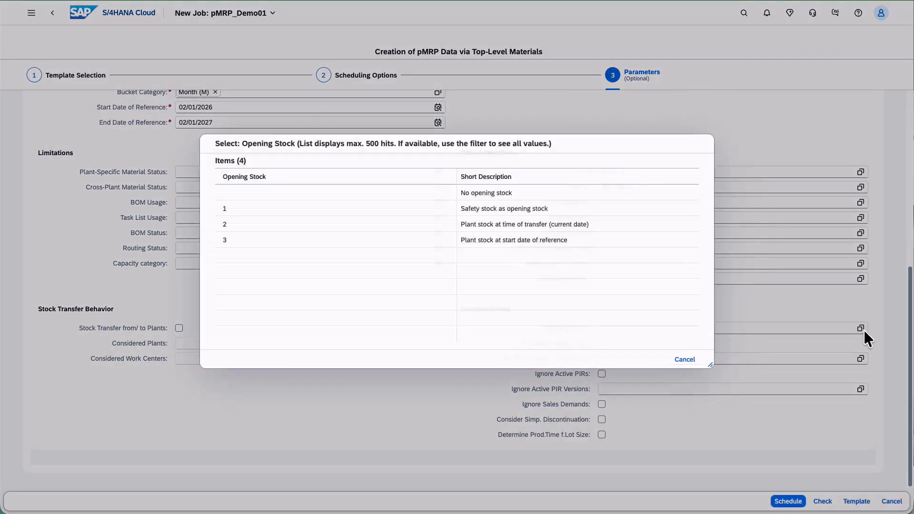
click(507, 198)
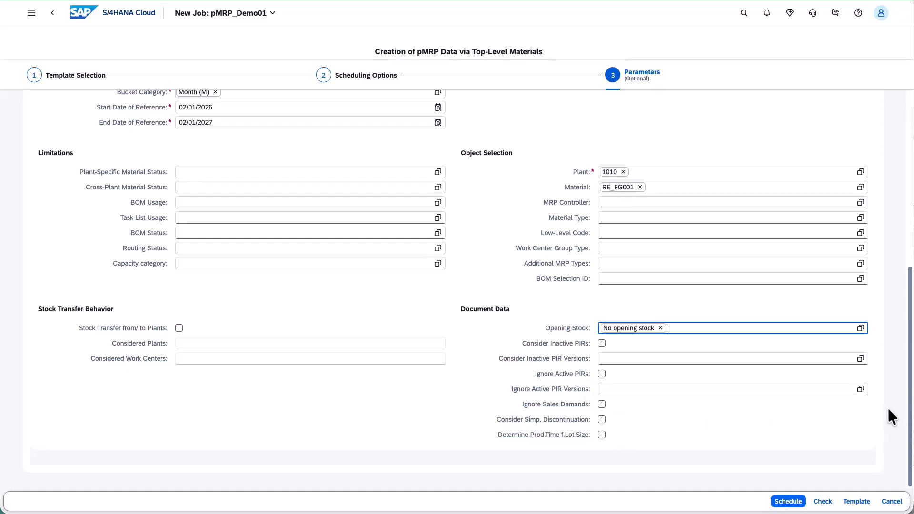
Step: Check the job's parameters and schedule the job
click(822, 502)
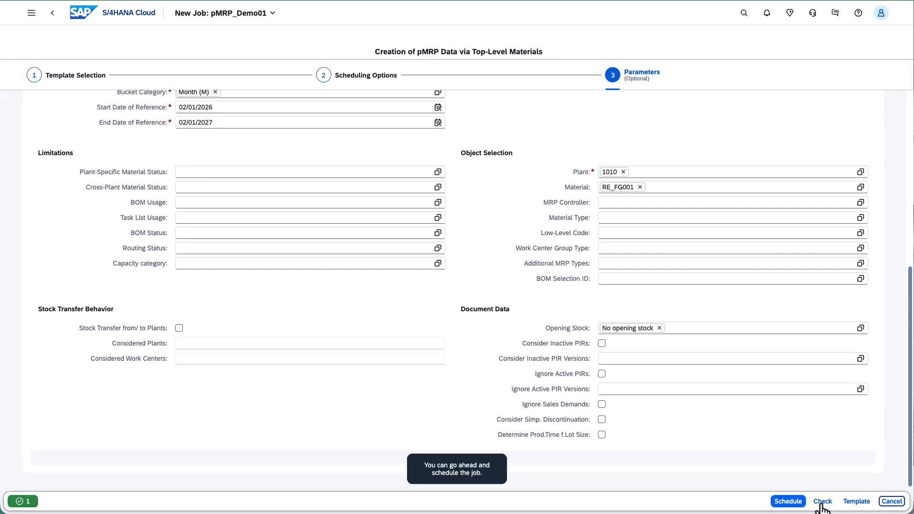
click(789, 502)
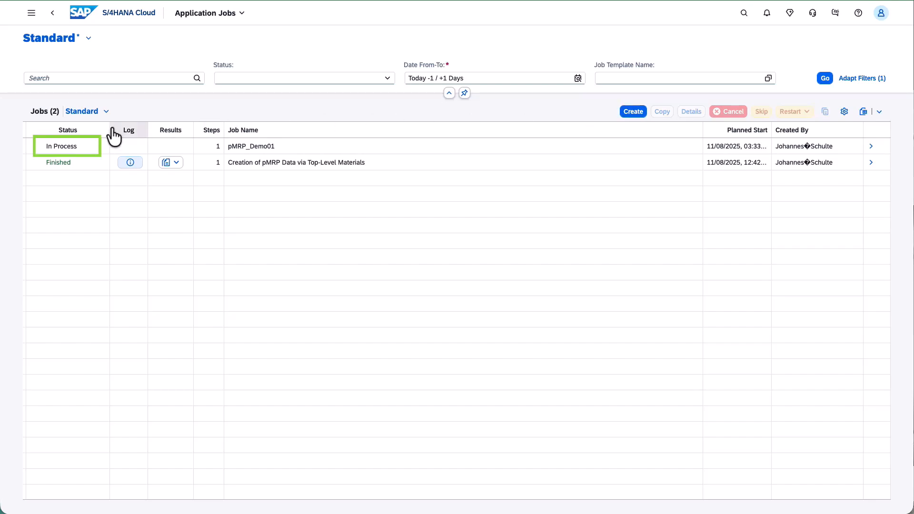
Step: Refresh the job list and examine the pMRP_Demo01 log for product, source of supply, resource, demand and simulation creation entries
key(Return)
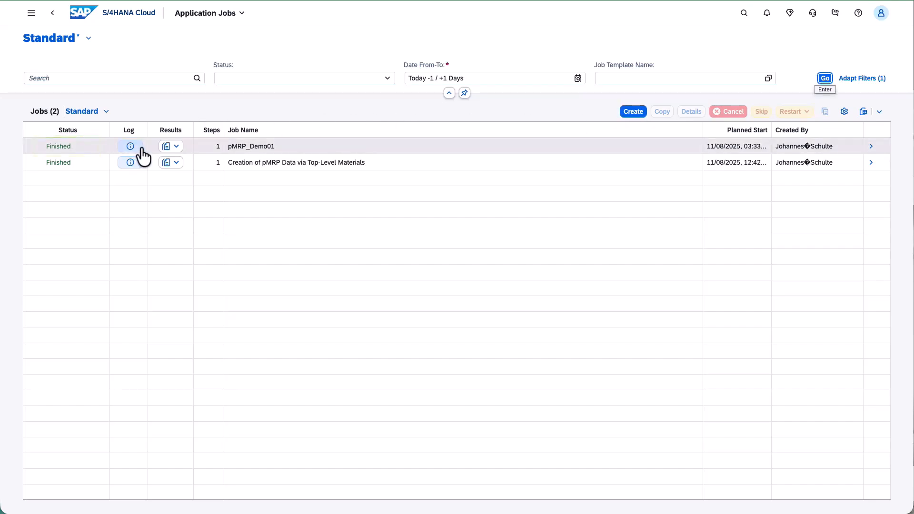
click(140, 147)
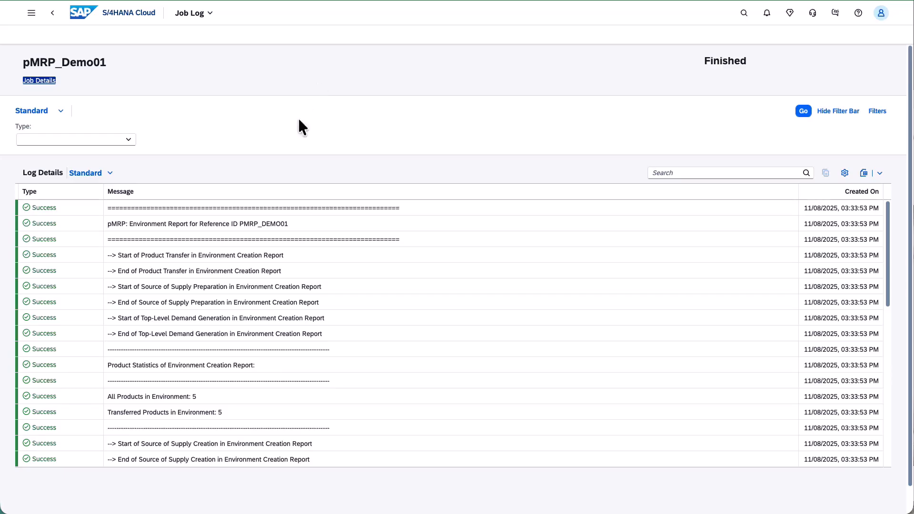
scroll(288, 265, down, 2)
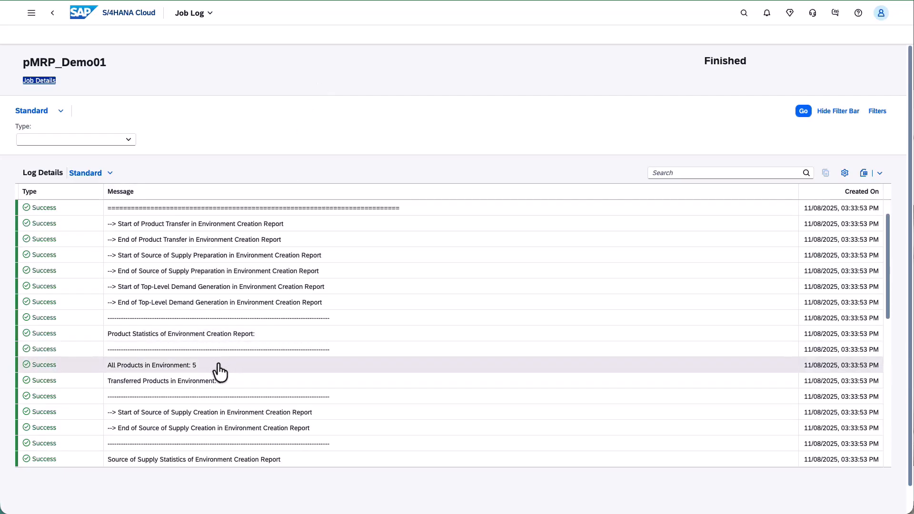
drag(205, 367, 110, 372)
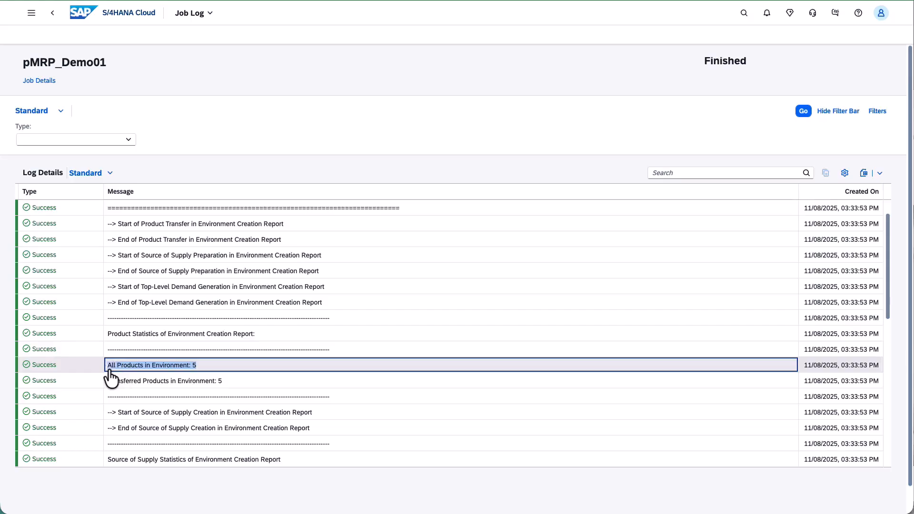
click(116, 363)
scroll(276, 341, down, 4)
scroll(282, 341, down, 4)
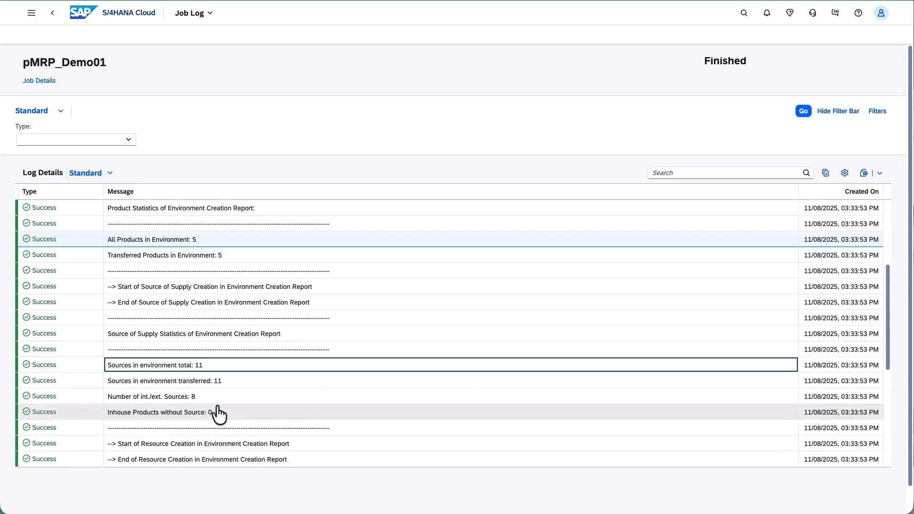
scroll(218, 414, down, 7)
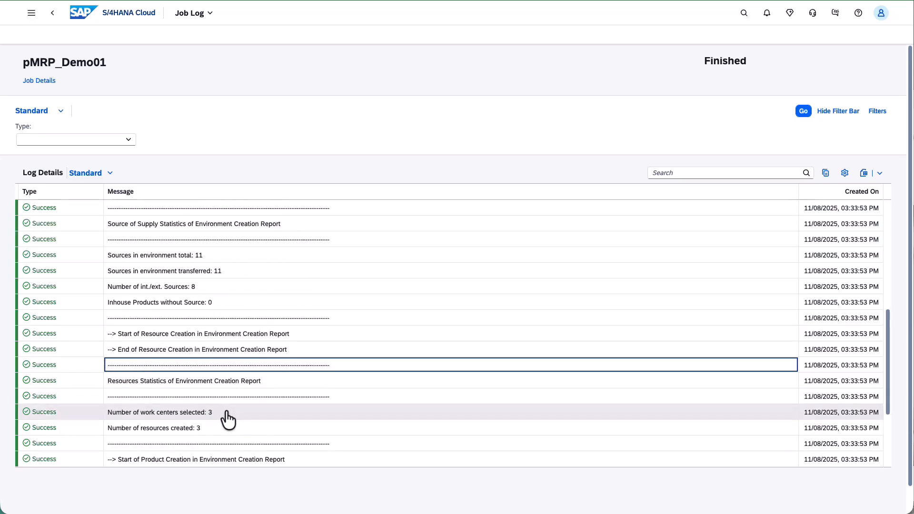
scroll(229, 417, down, 2)
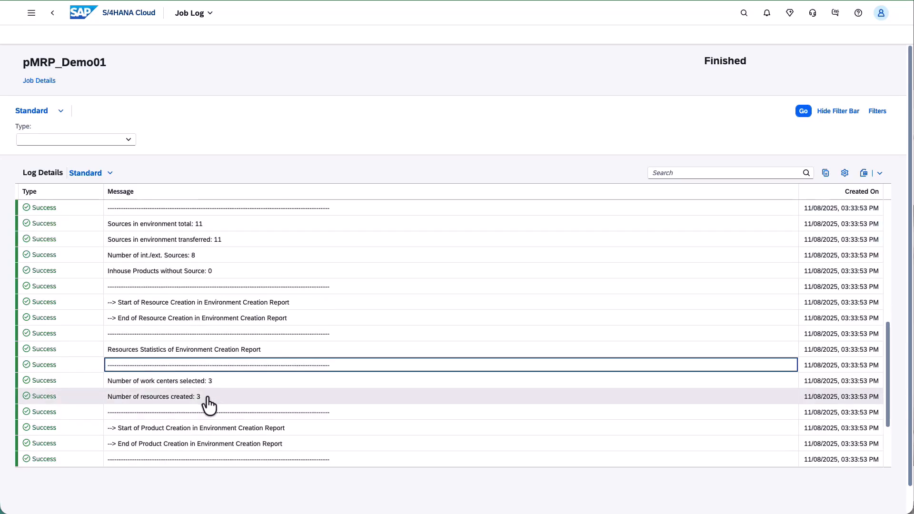
scroll(215, 407, down, 4)
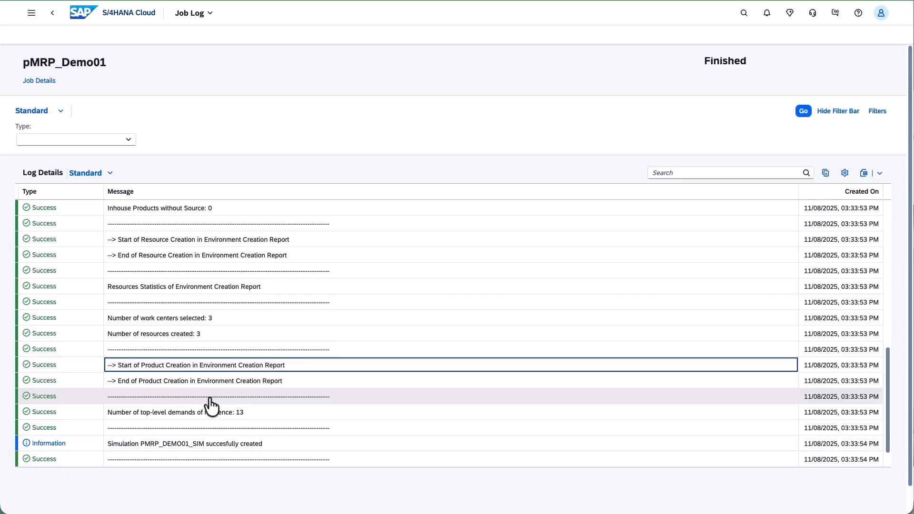
scroll(211, 406, down, 2)
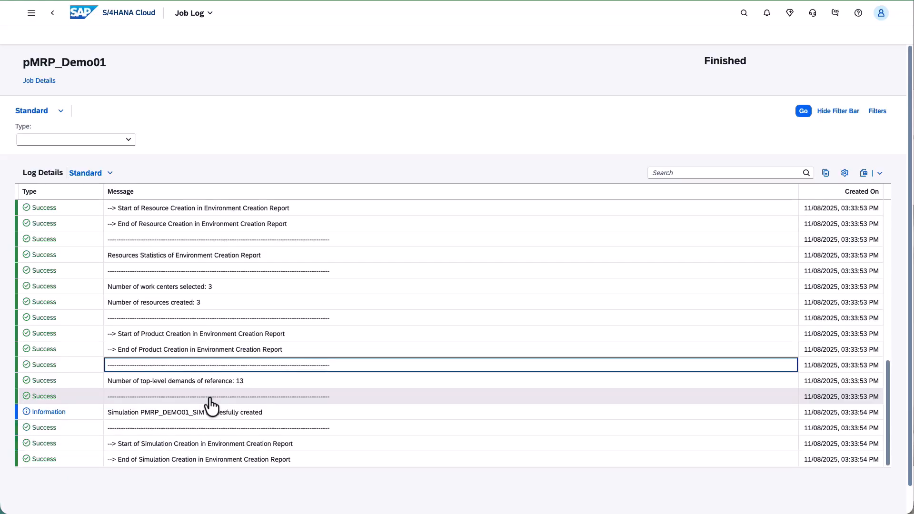